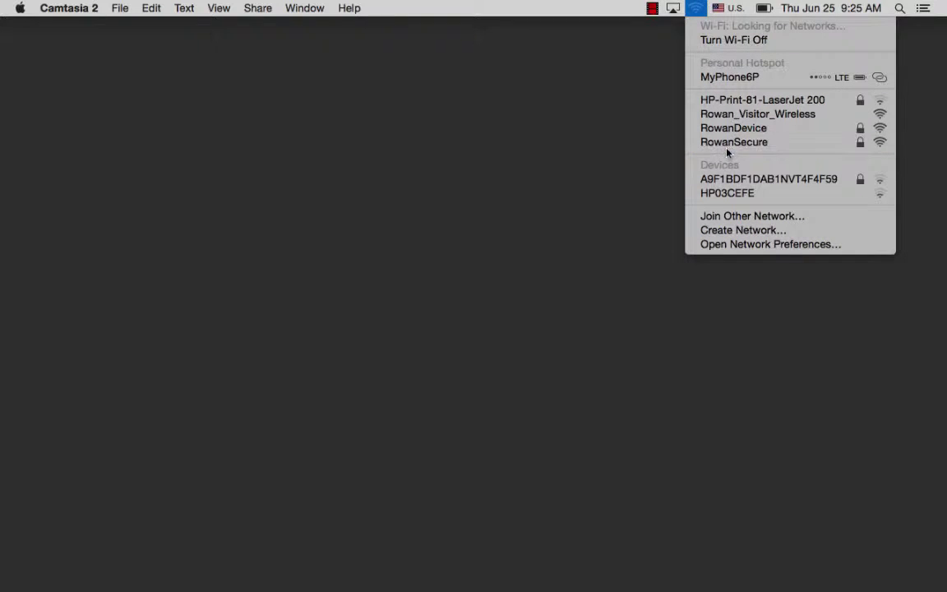
- Pick RowanSecure from the Wi-Fi menu and enter the enterprise username and password
click(727, 147)
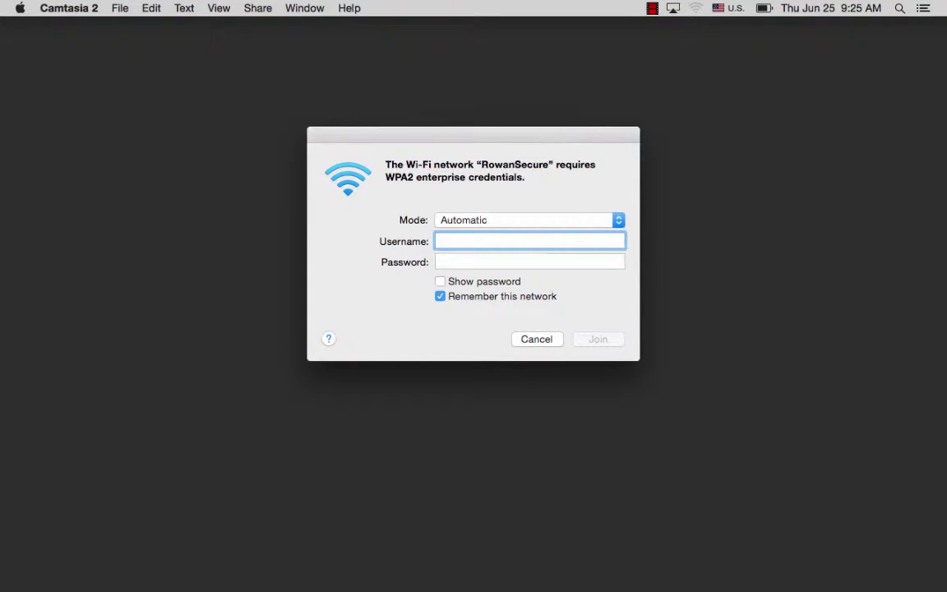
click(529, 261)
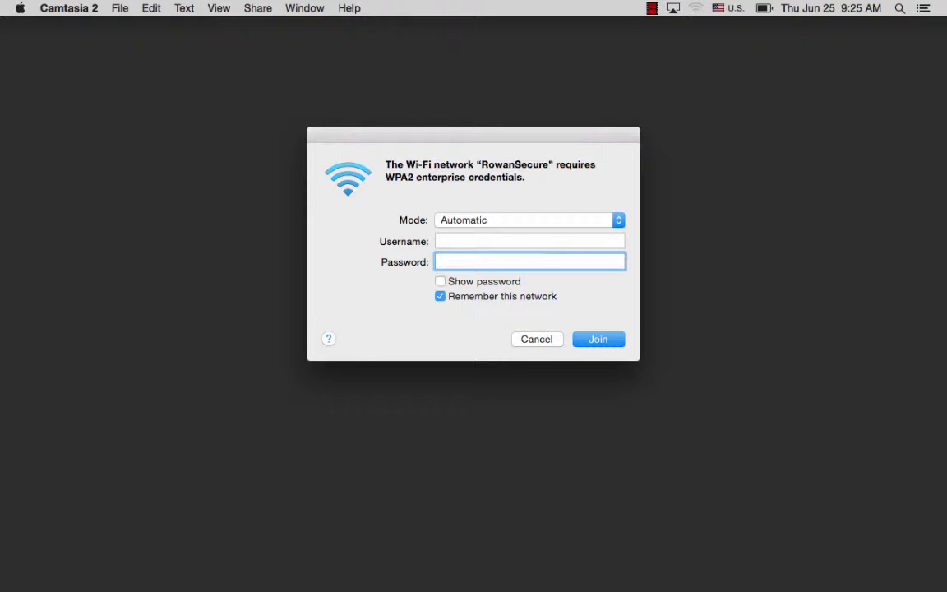
- Join RowanSecure and trust the clearpass-02.rowan.edu server certificate
click(594, 339)
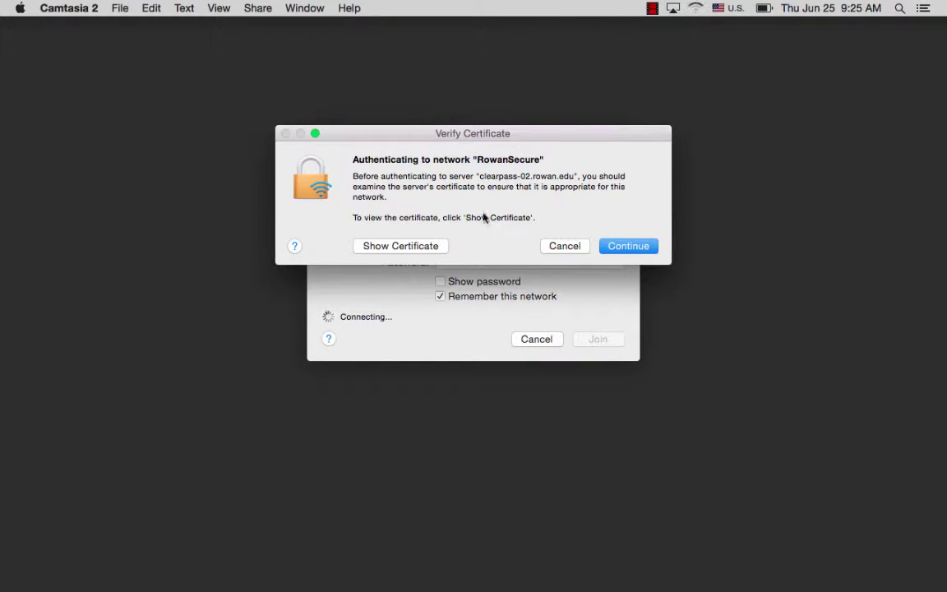
click(411, 245)
click(620, 423)
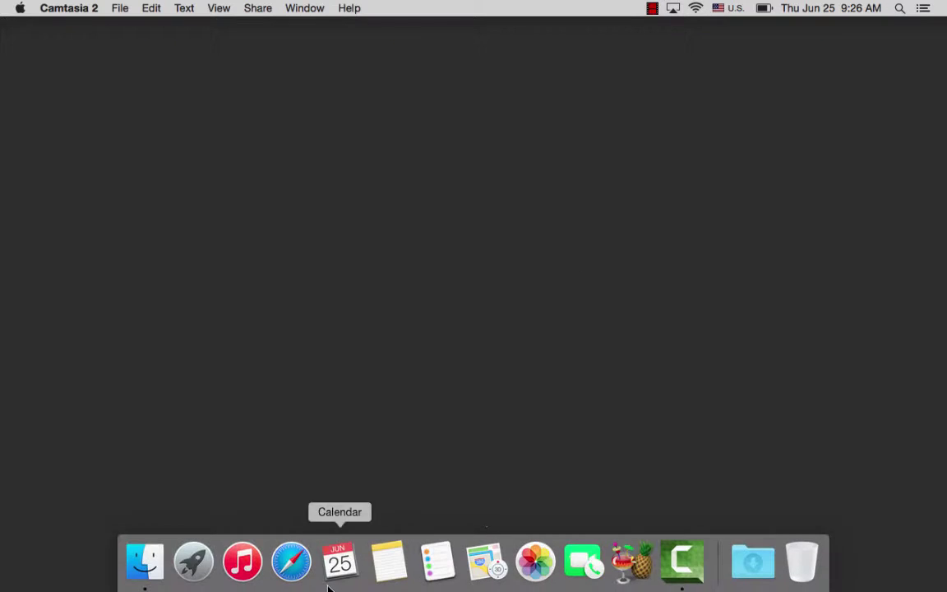
- Open Safari and go to cnn.com, which redirects to the Clearpass Registration page
click(292, 559)
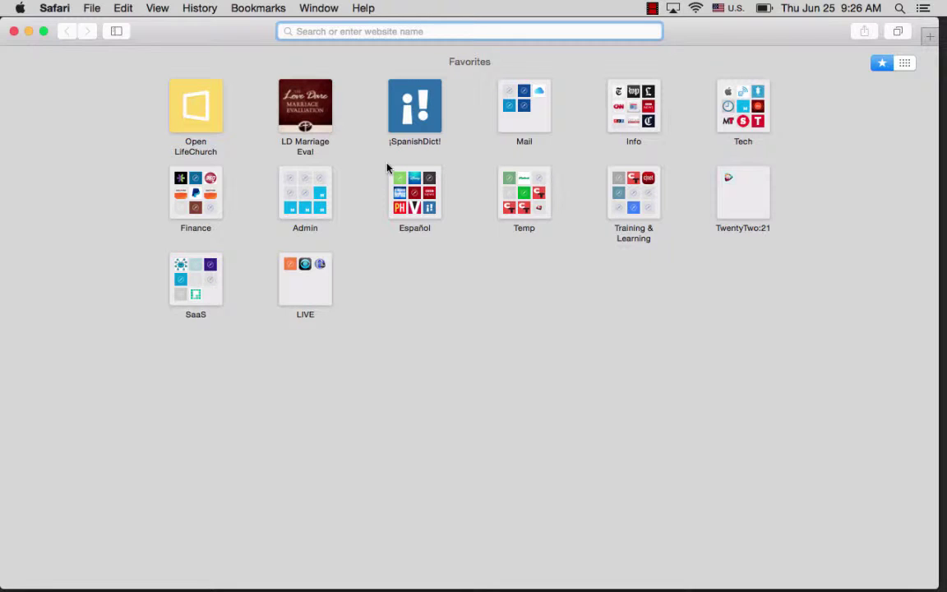
text(cnn.com)
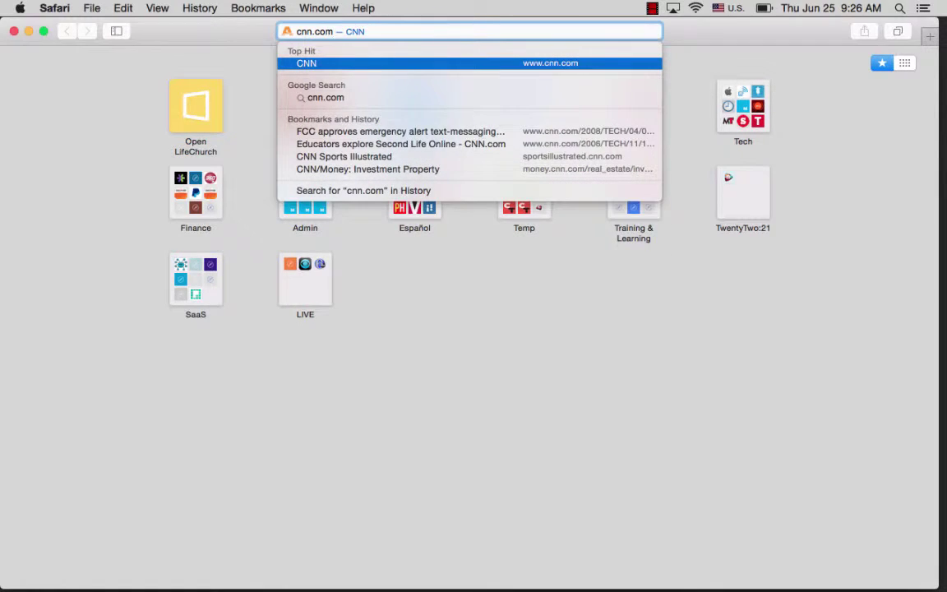
key(Return)
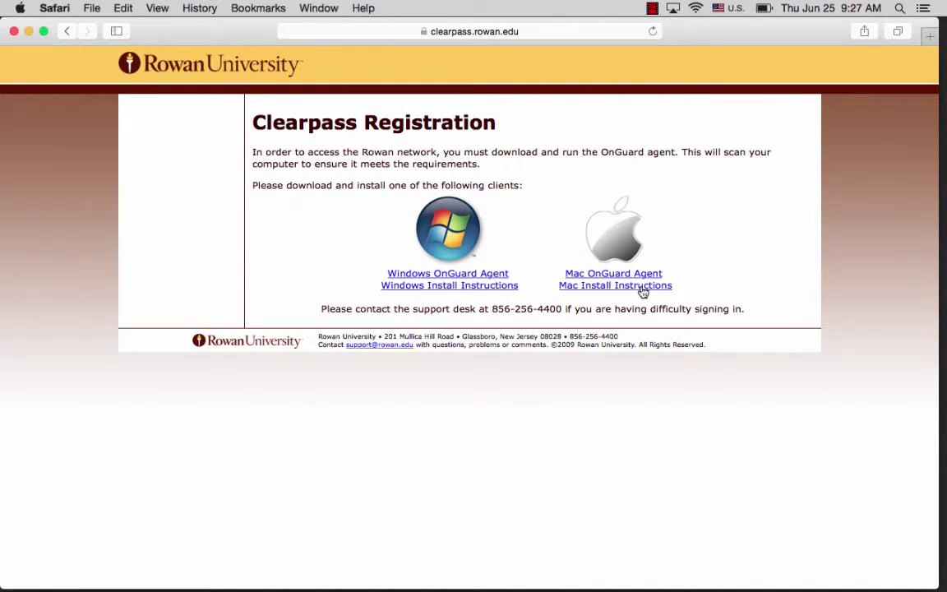
- Download the Mac OnGuard Agent and launch ClearPassOnGuard.pkg from ClearPassOnGuardInstall.dmg
click(607, 275)
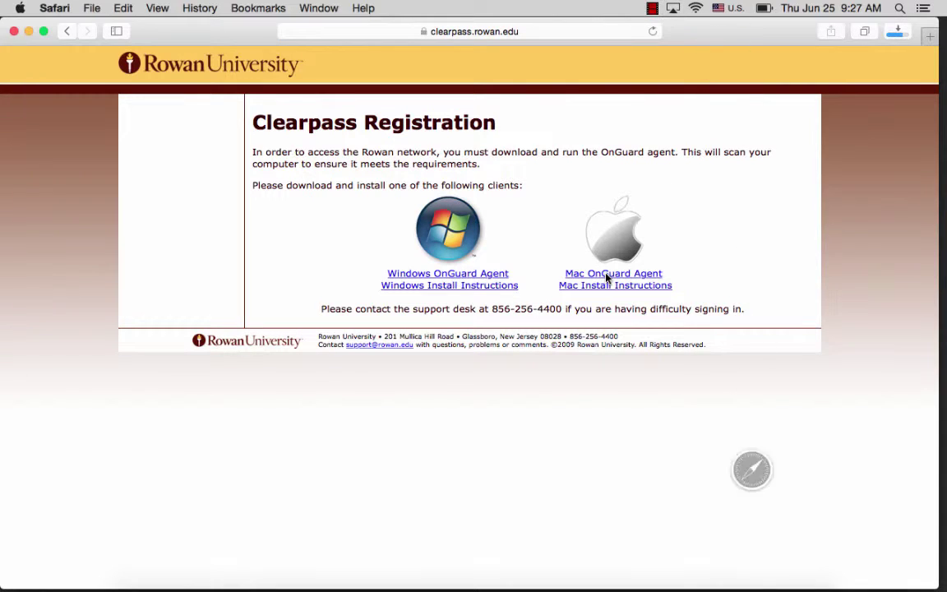
mouse_move(744, 589)
click(752, 584)
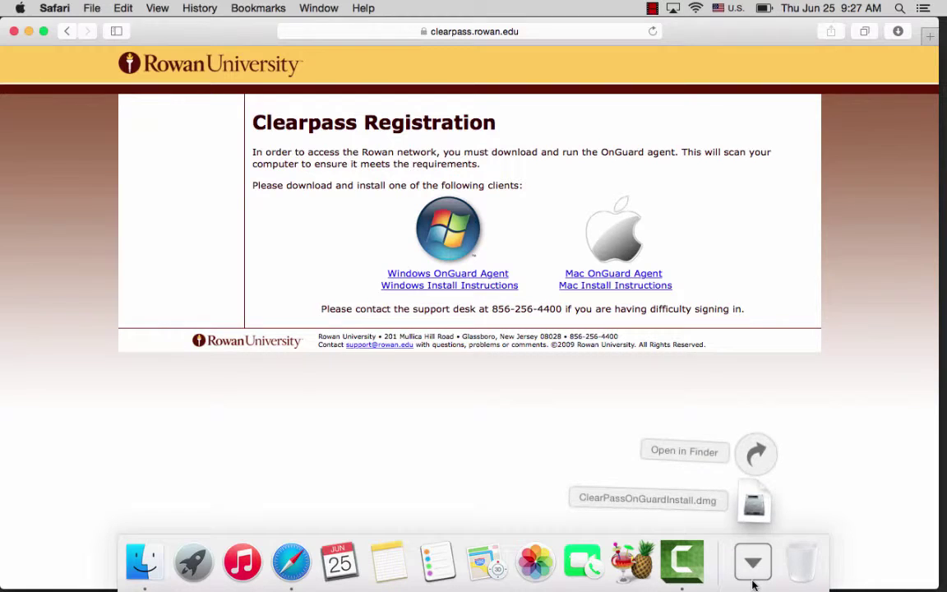
click(748, 501)
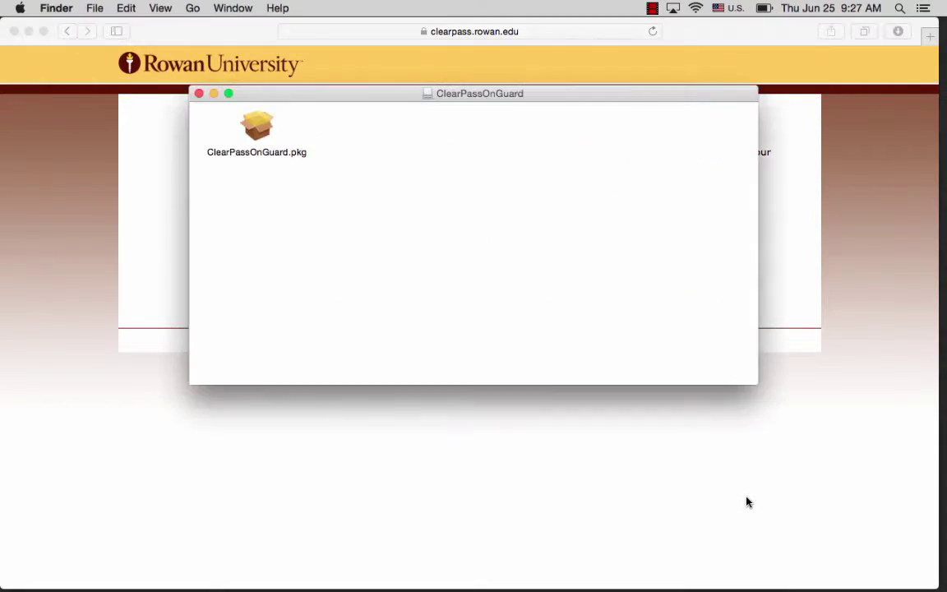
click(257, 128)
double_click(257, 128)
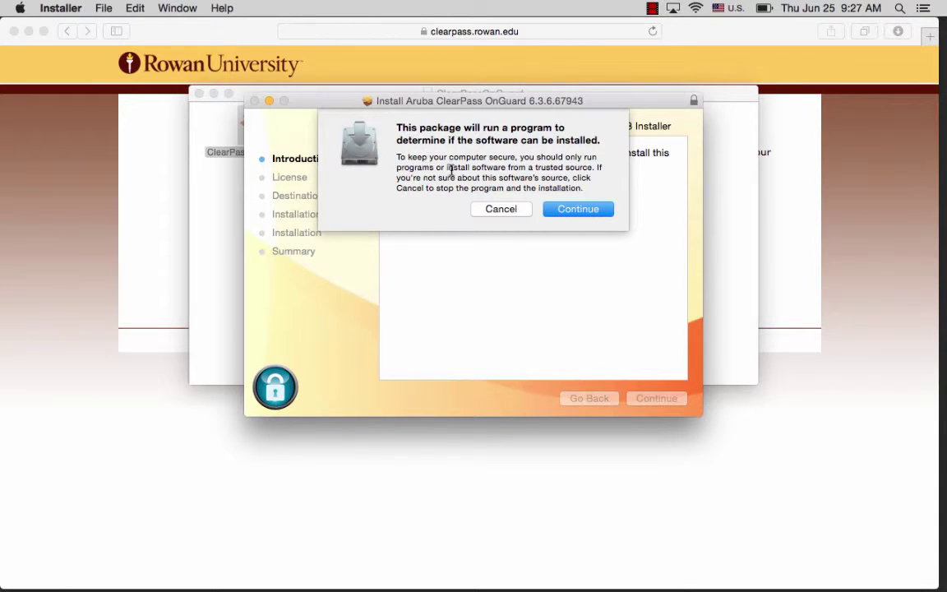
- Allow the compatibility check, get past the introduction, and agree to the OnGuard license
click(577, 211)
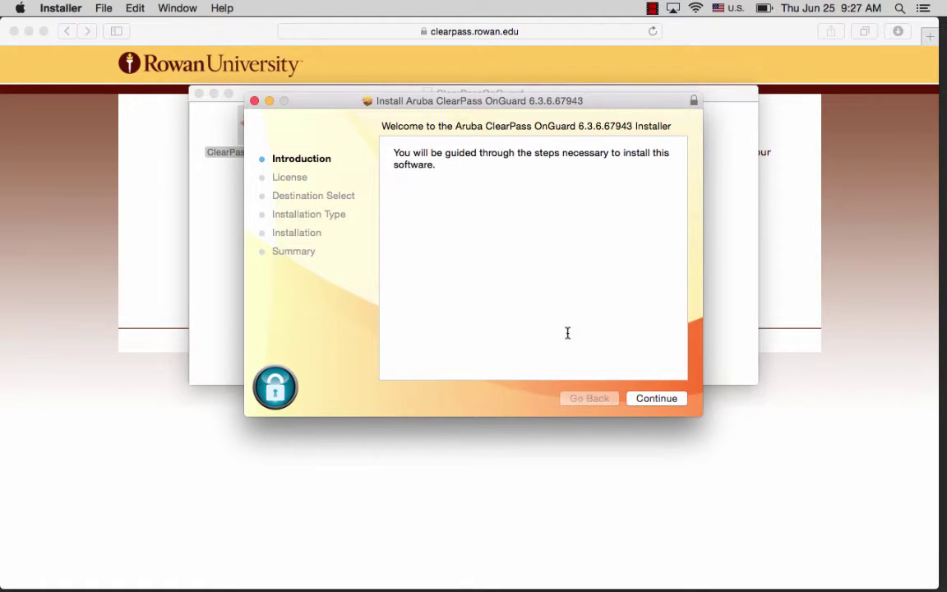
click(647, 400)
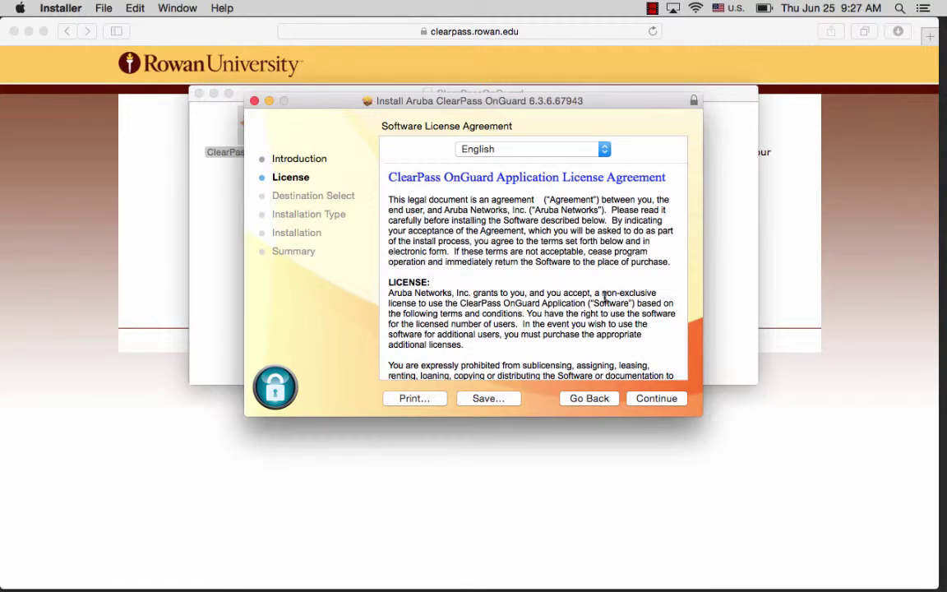
scroll(605, 296, down, 10)
scroll(605, 296, down, 10)
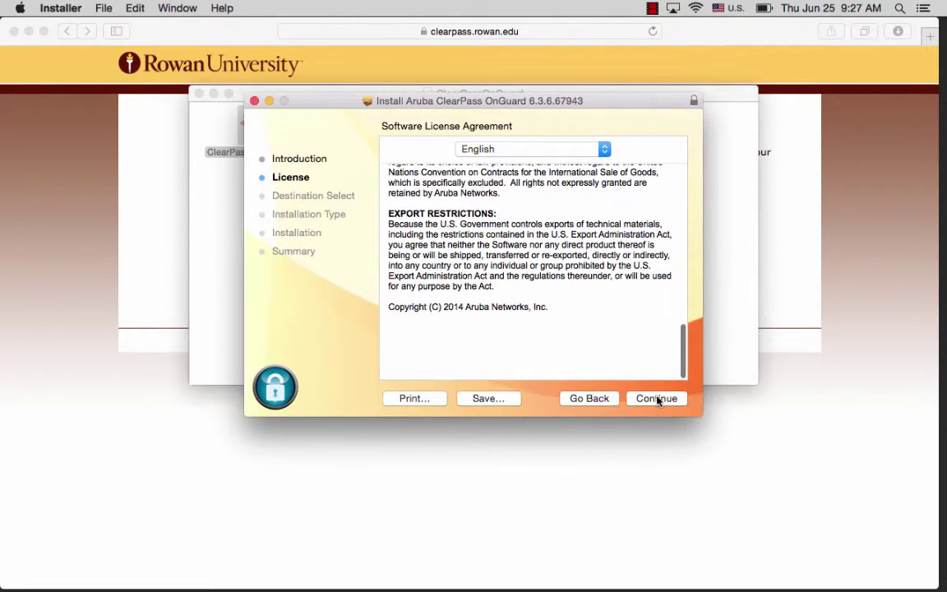
click(657, 400)
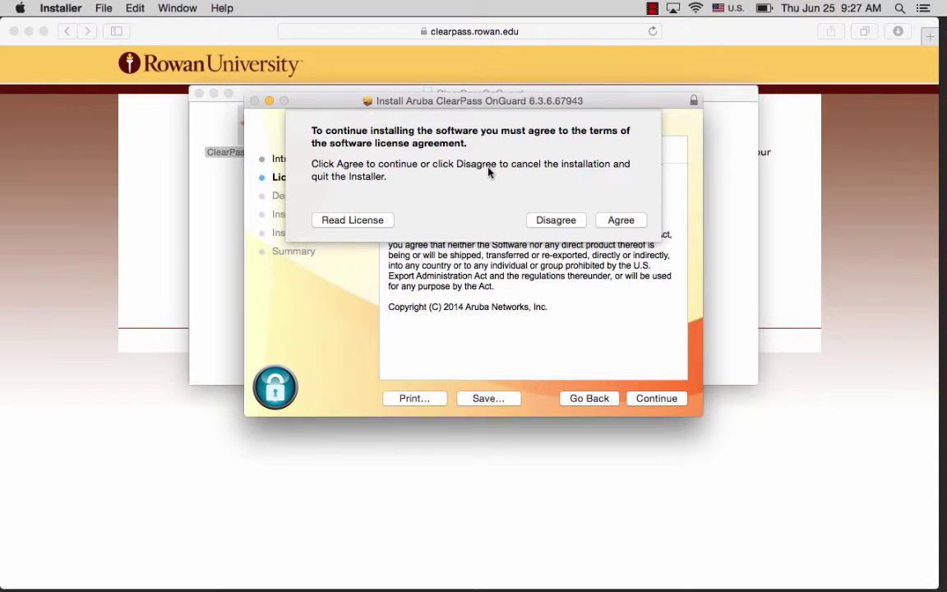
click(632, 224)
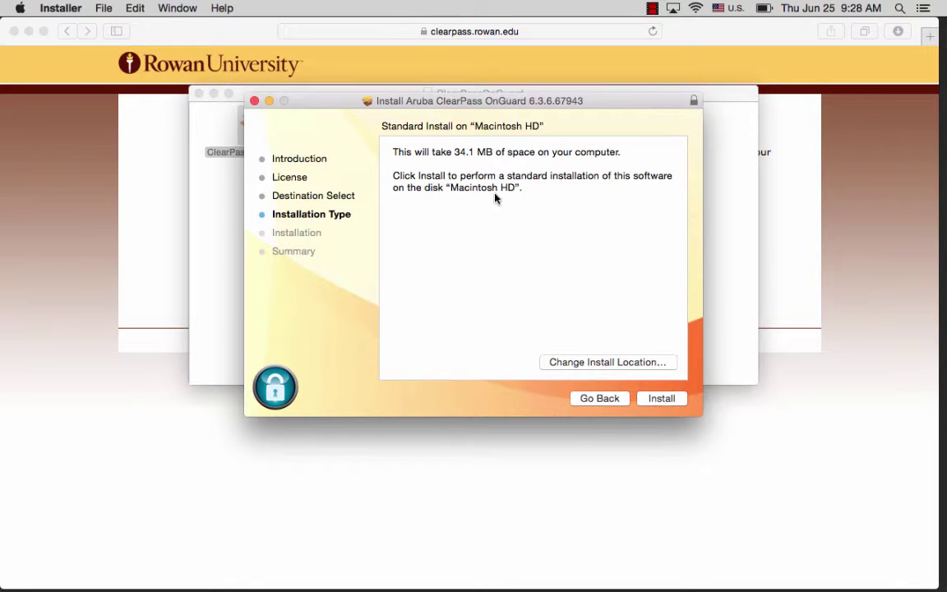
- Start the standard install on Macintosh HD and authorize it with the admin password
click(658, 400)
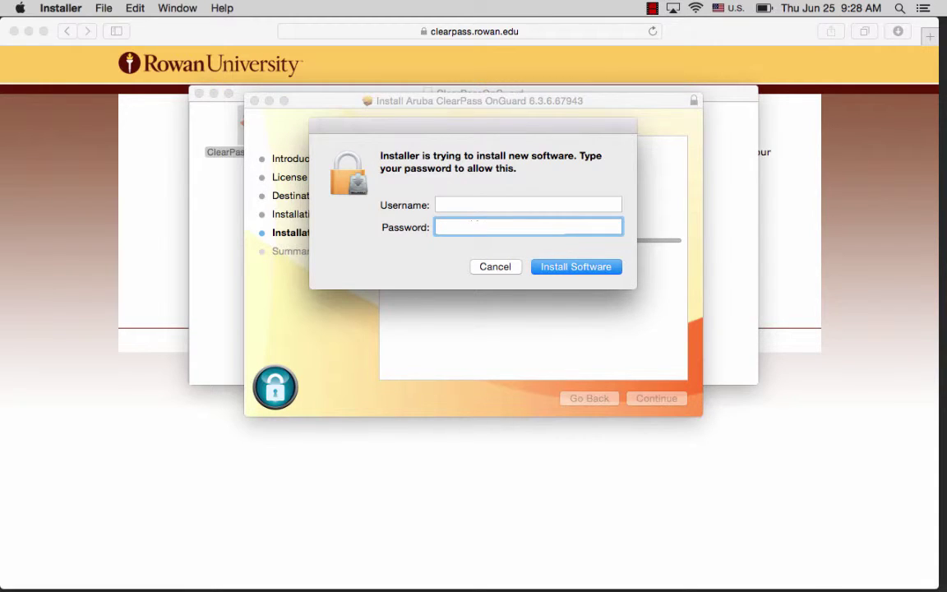
key(Return)
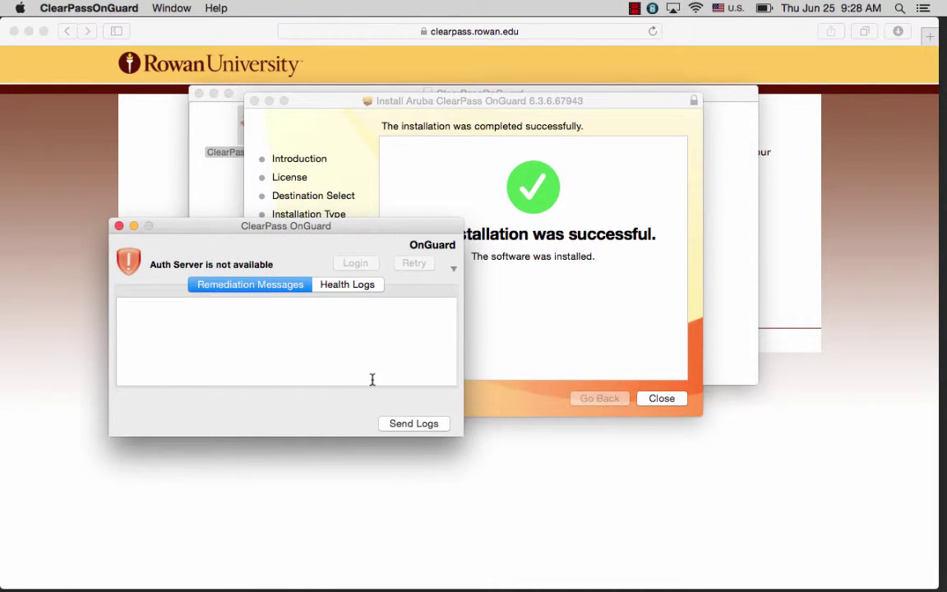
- Close the installer, log in to OnGuard with the user's credentials, and close the disk window
click(662, 398)
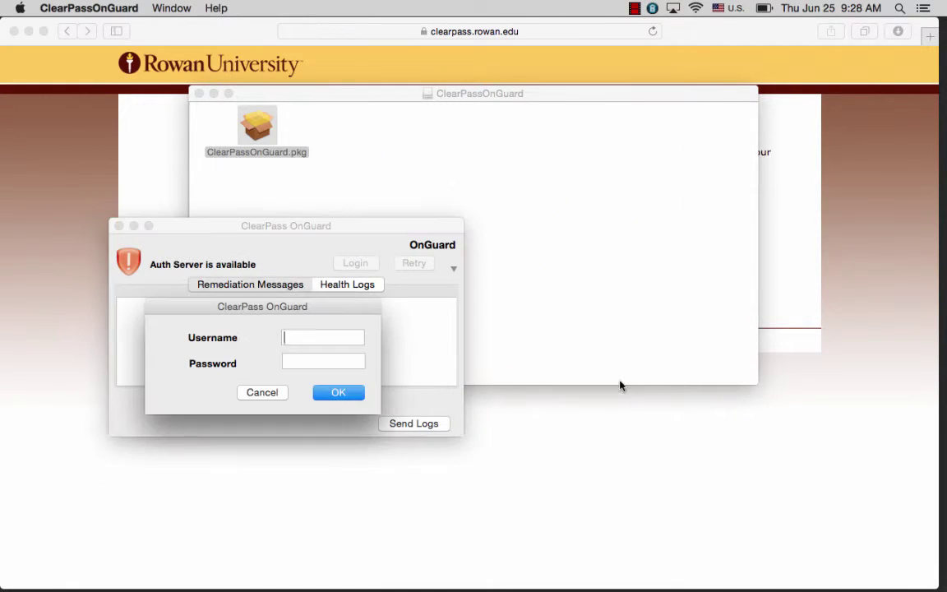
click(321, 360)
text(*******)
click(336, 394)
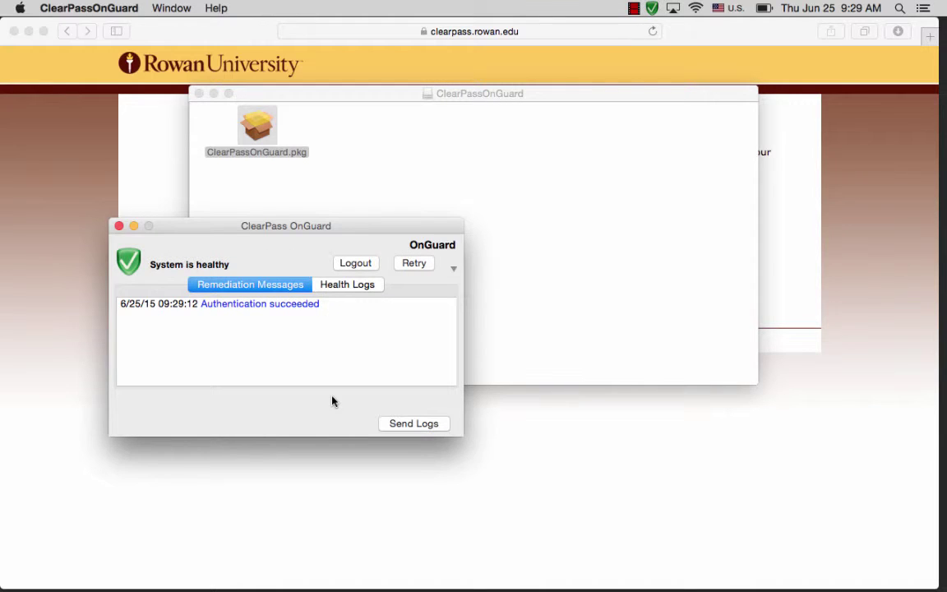
click(199, 95)
- Reload cnn.com in Safari, which now loads normally
click(397, 34)
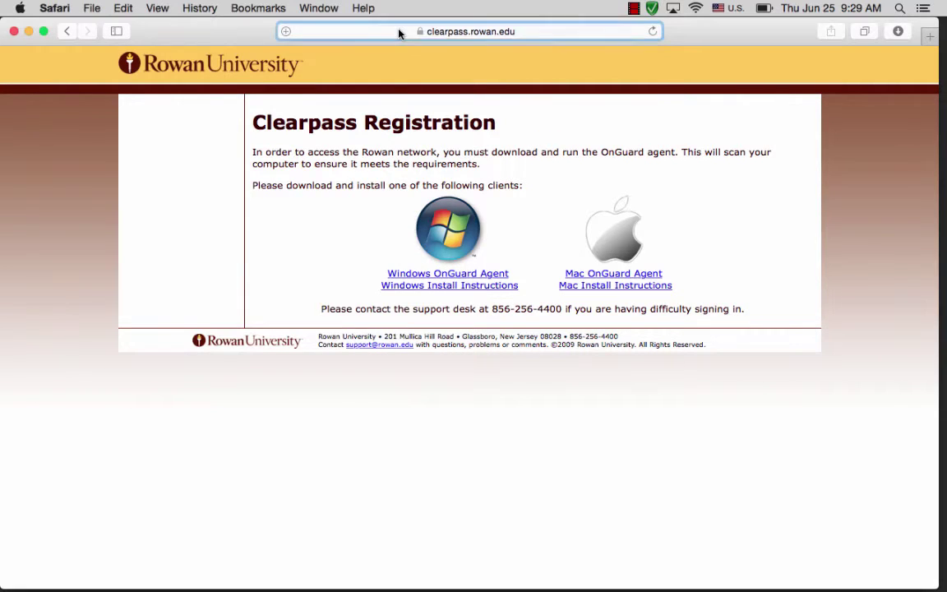
click(399, 33)
text(cnn)
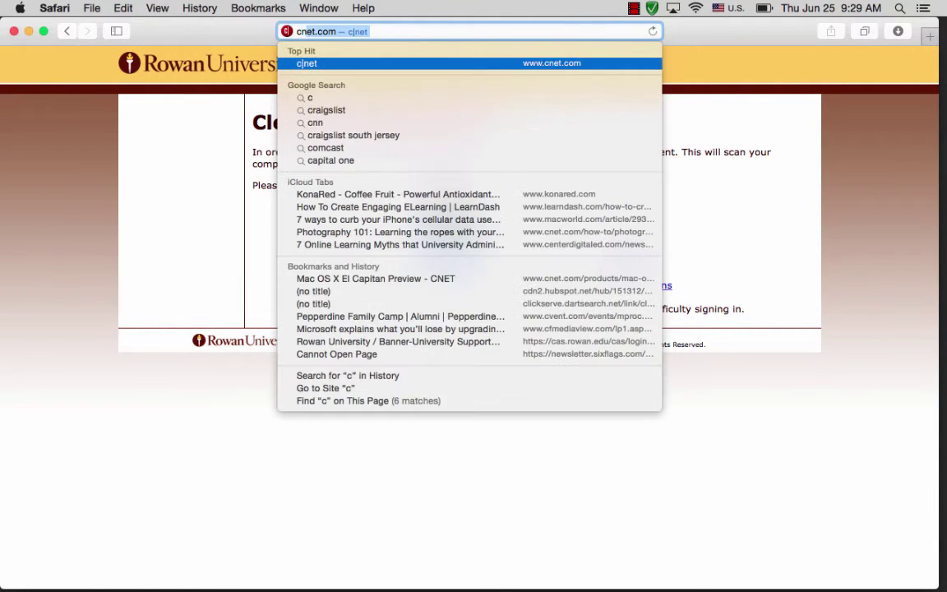
text(.com)
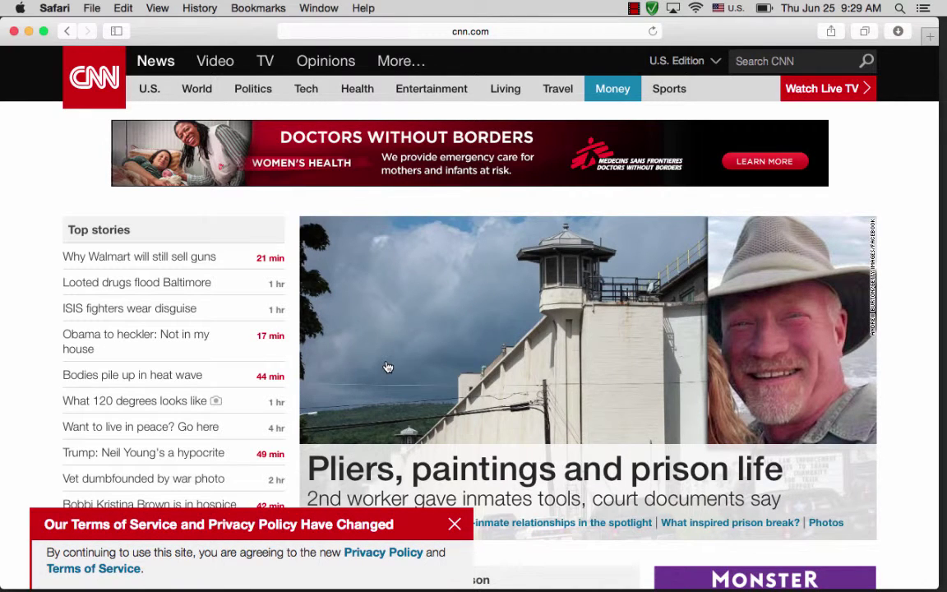
- Go to irt.rowan.edu in Safari
click(418, 32)
text(irt.)
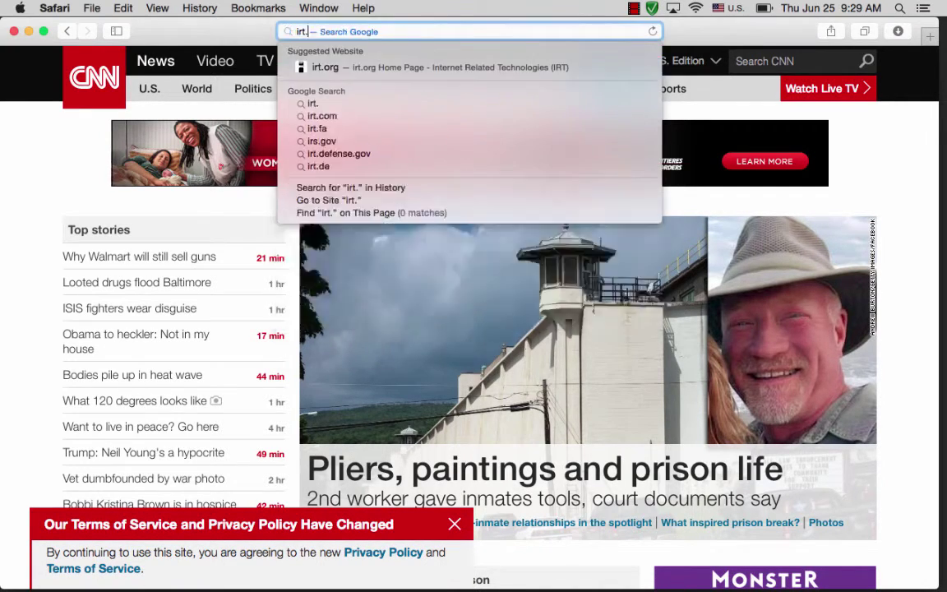
text(rowan.edu)
key(Return)
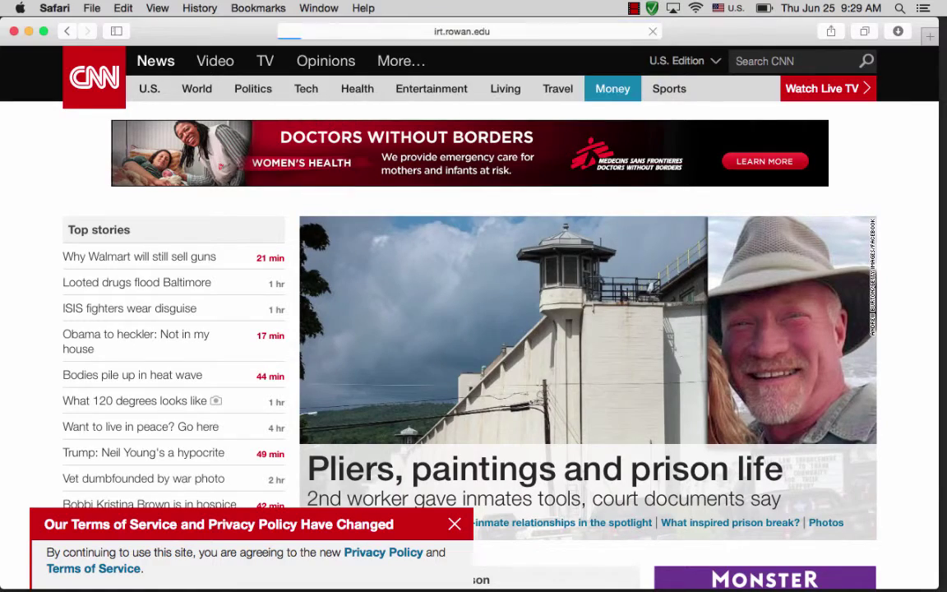
- Open Software from the IRT sidebar and scroll to the Other Software downloads
scroll(262, 344, down, 5)
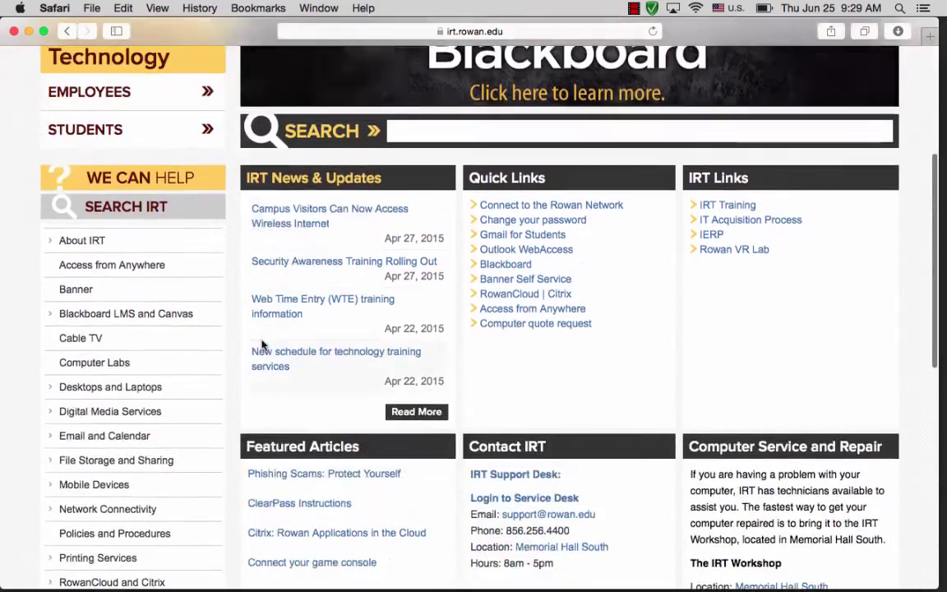
scroll(262, 344, up, 2)
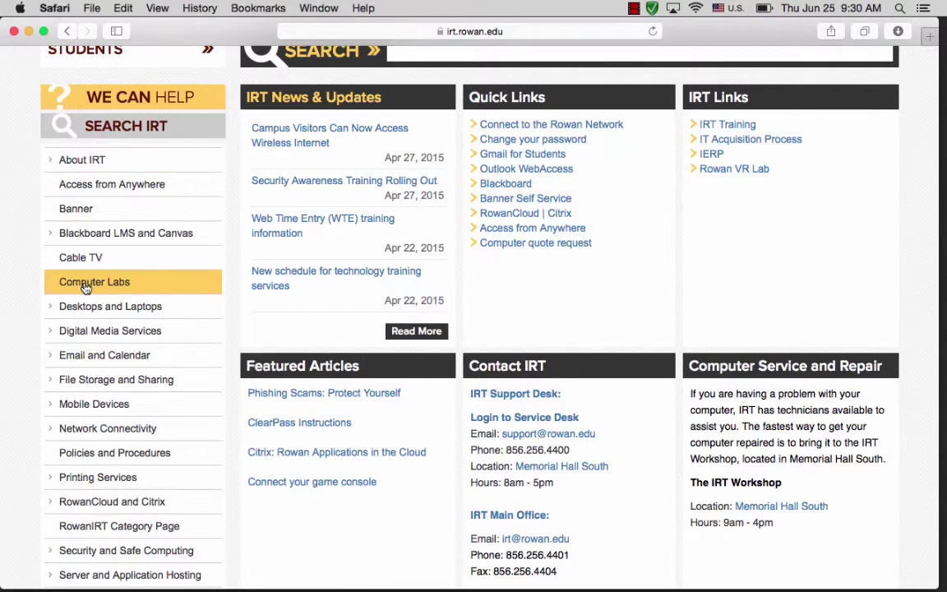
scroll(189, 428, down, 3)
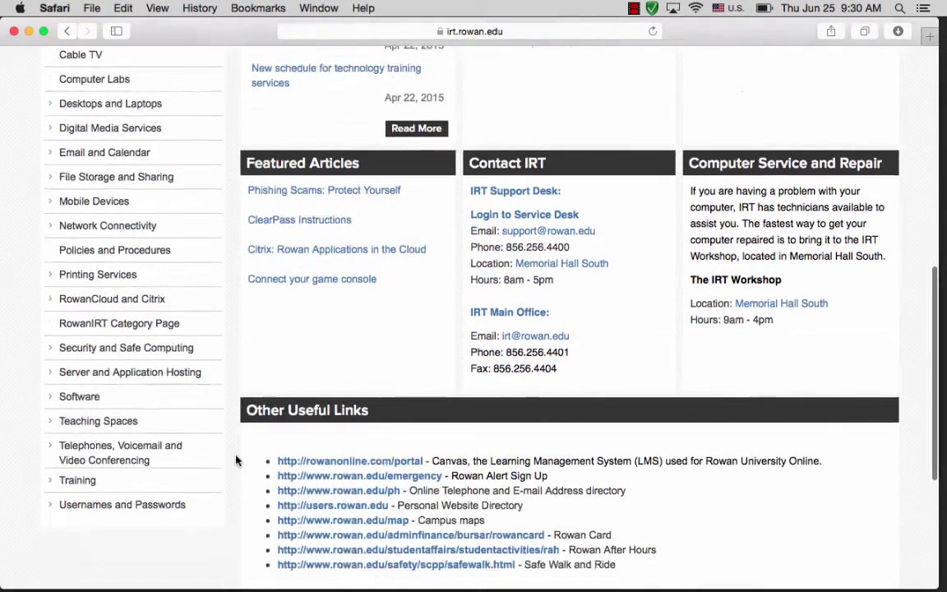
click(81, 402)
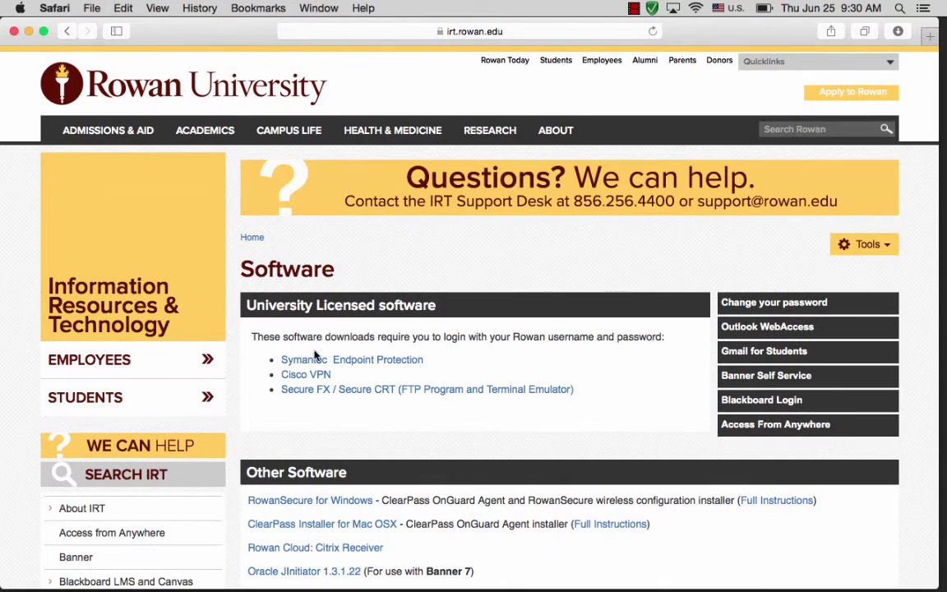
scroll(335, 415, down, 3)
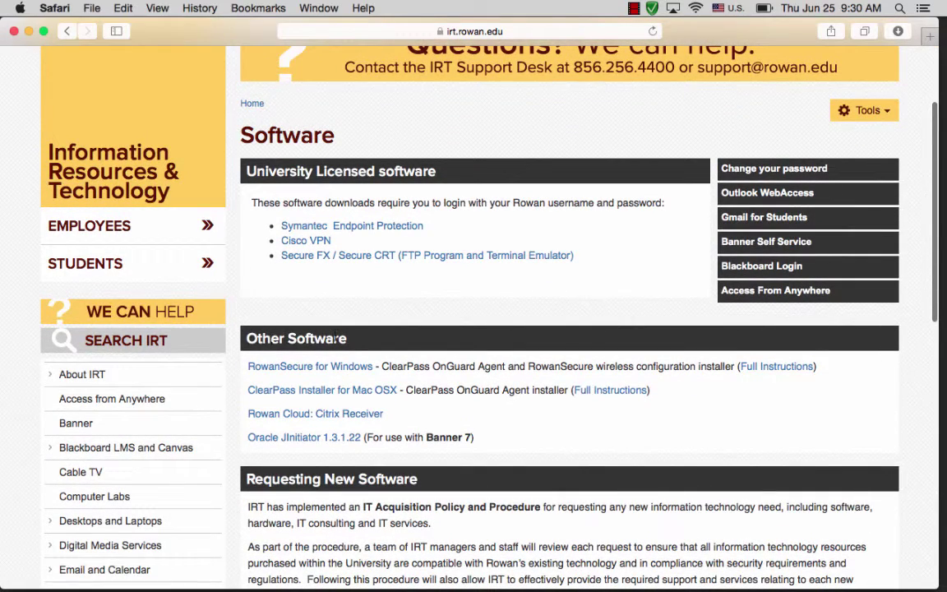